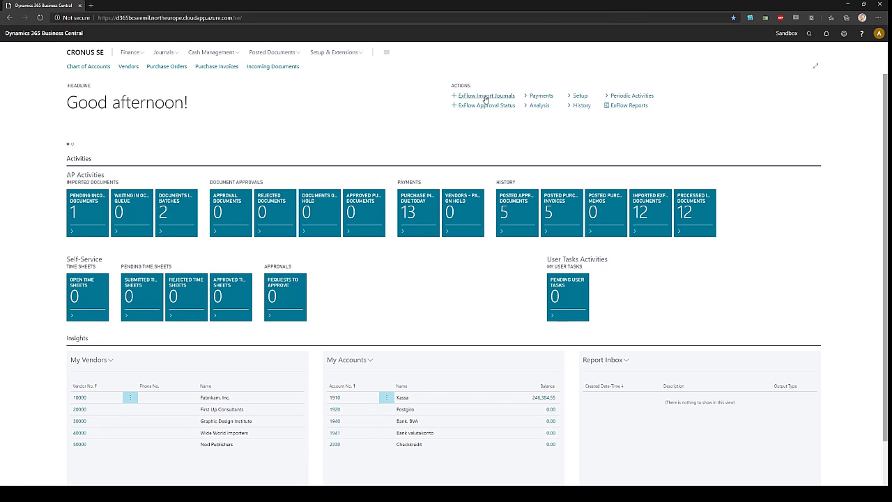
# - Open the ExFlow Import Journals and batch import documents for all batches
pyautogui.click(485, 98)
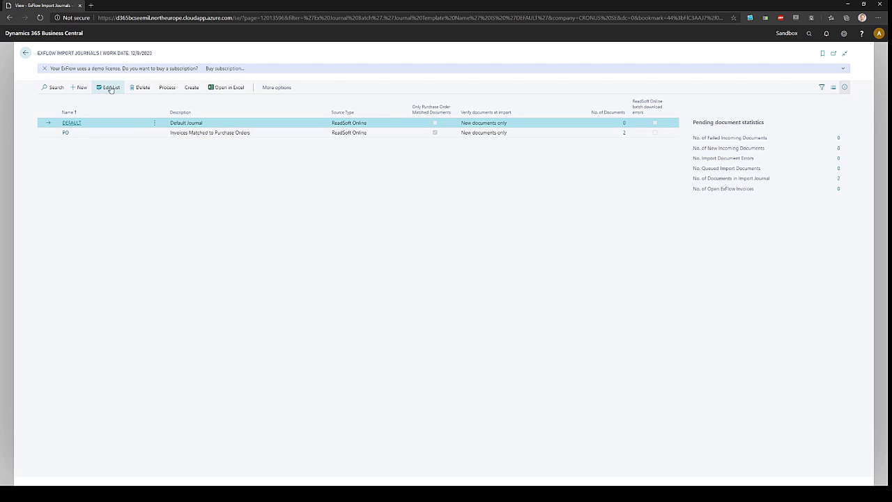
pyautogui.click(168, 89)
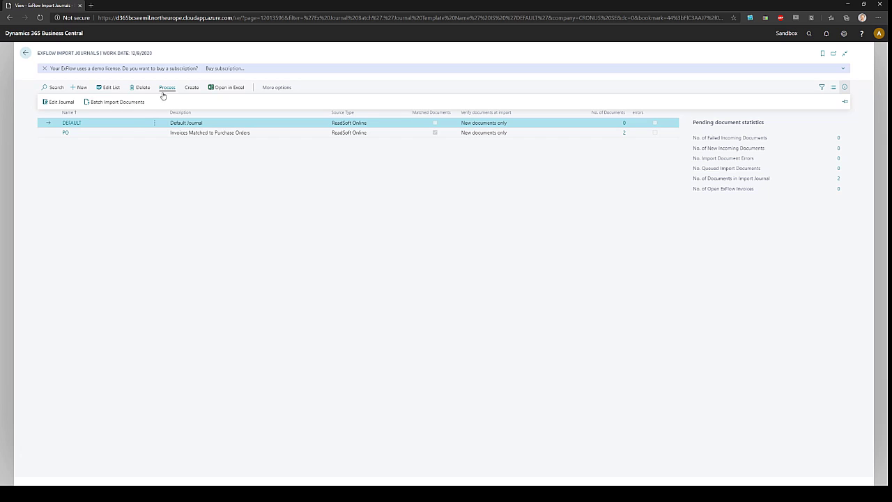
pyautogui.click(117, 103)
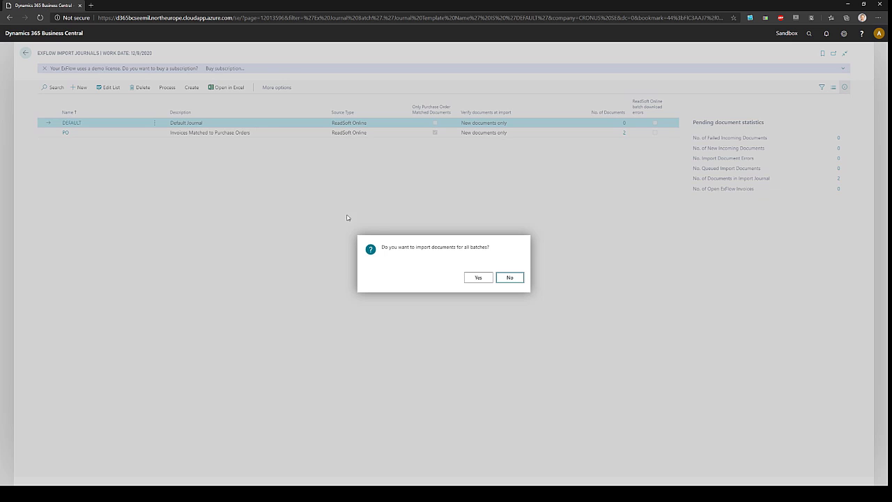
pyautogui.click(478, 277)
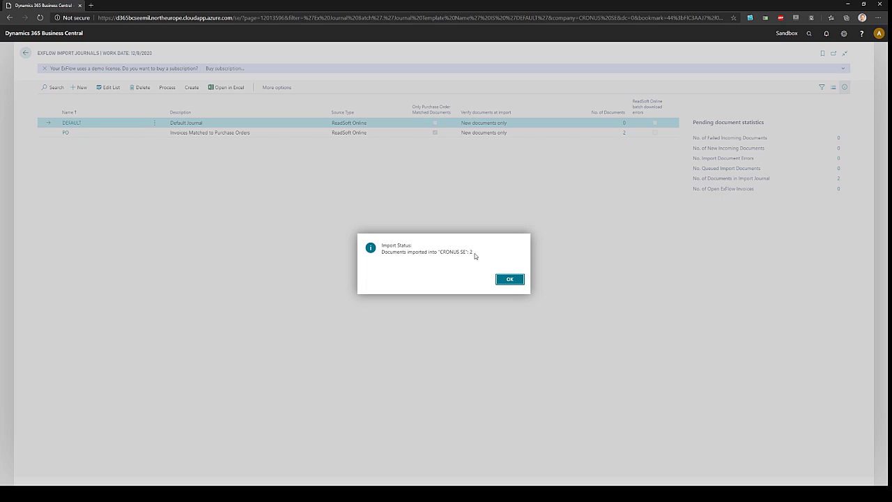
pyautogui.click(509, 279)
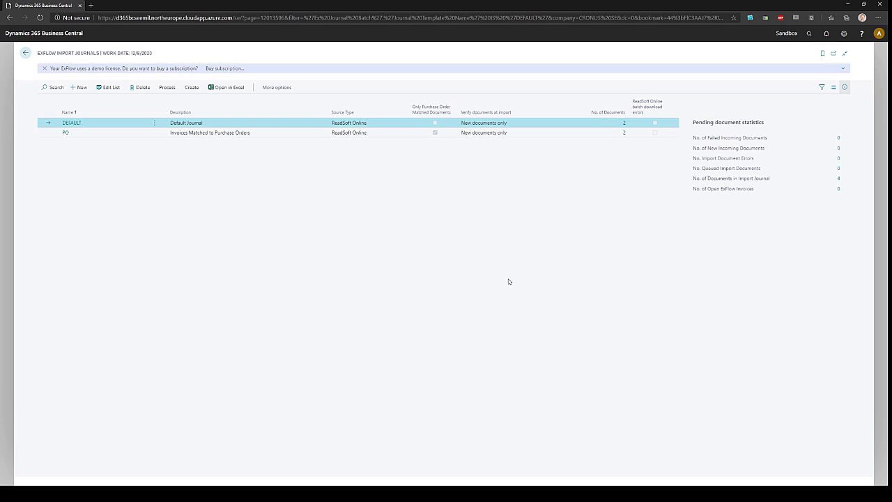
# - Open the PO import journal and review the Chromosome invoice's header amounts, reference and matched purchase order number
pyautogui.click(88, 135)
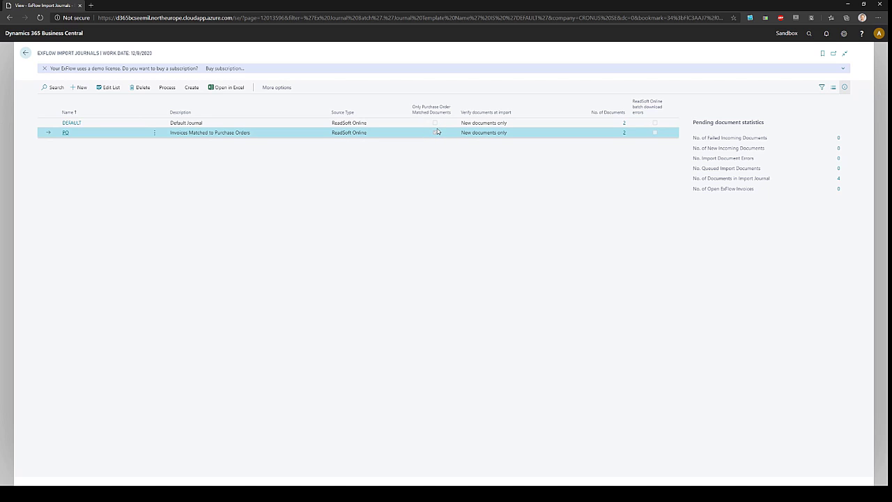
pyautogui.click(64, 132)
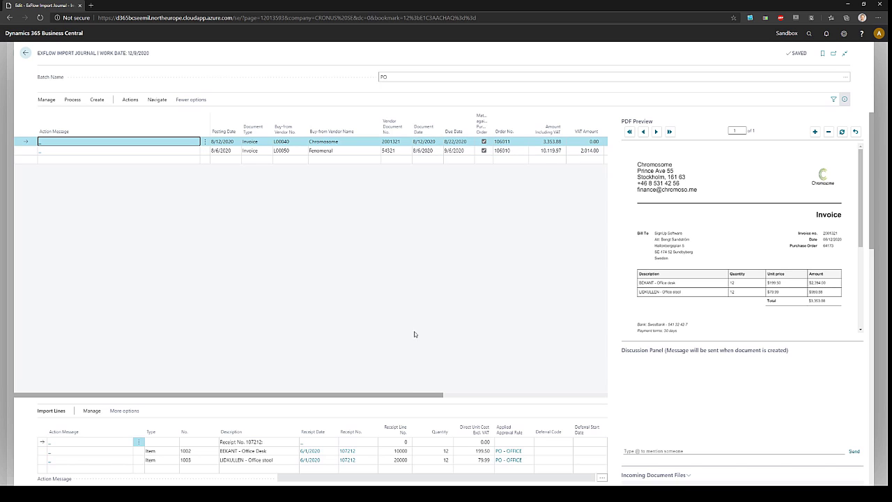
pyautogui.moveTo(410, 398); pyautogui.dragTo(566, 394)
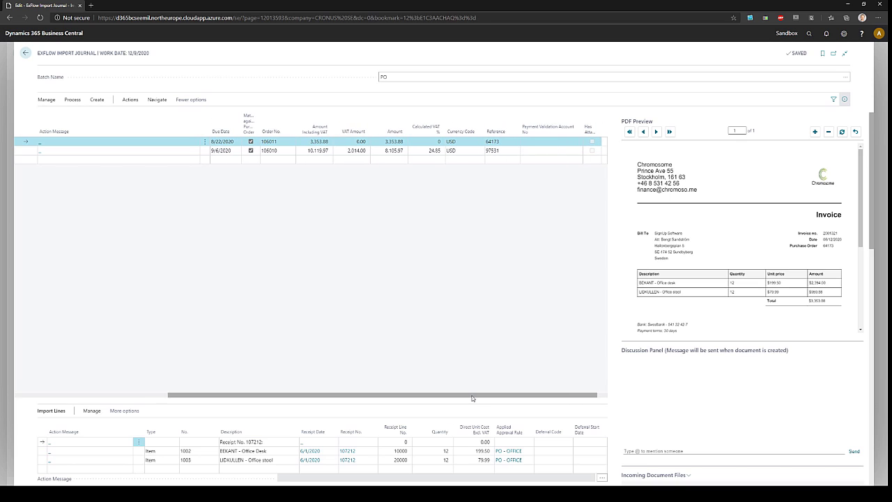
pyautogui.moveTo(472, 397); pyautogui.dragTo(439, 397)
pyautogui.click(314, 141)
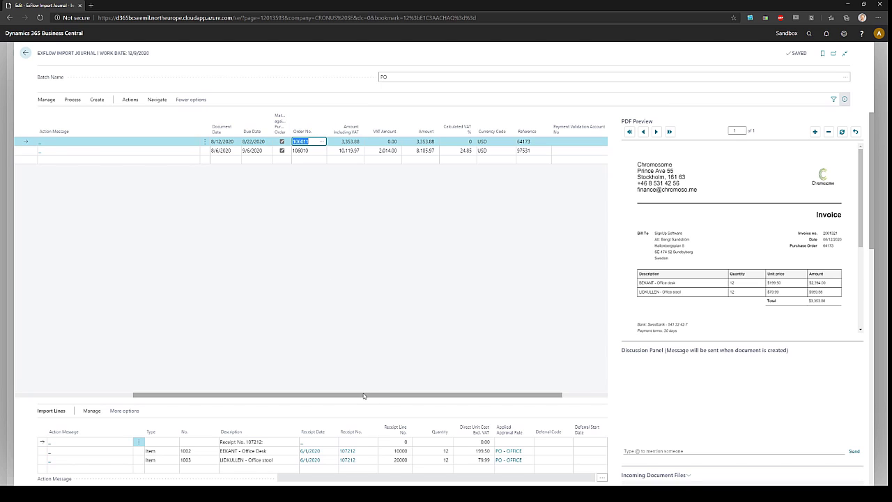
pyautogui.moveTo(364, 397); pyautogui.dragTo(245, 397)
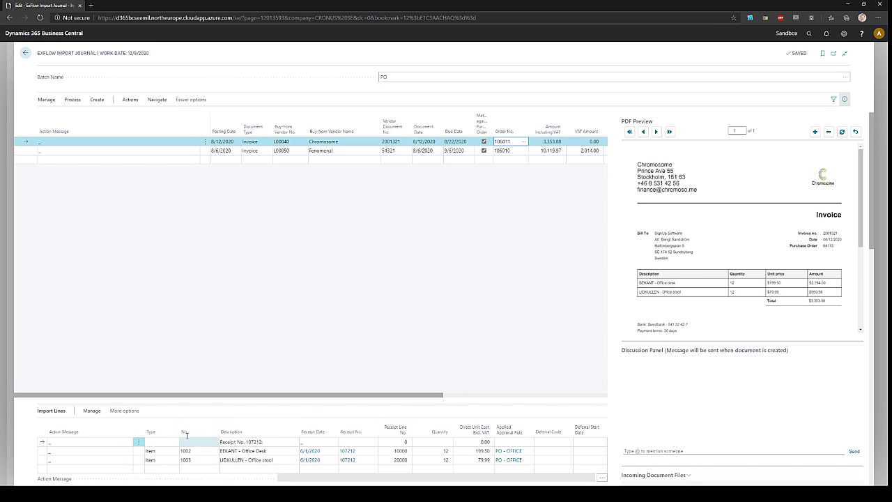
# - Check the proposed approvers for the Chromosome invoice's office desk and office stool lines
pyautogui.click(519, 451)
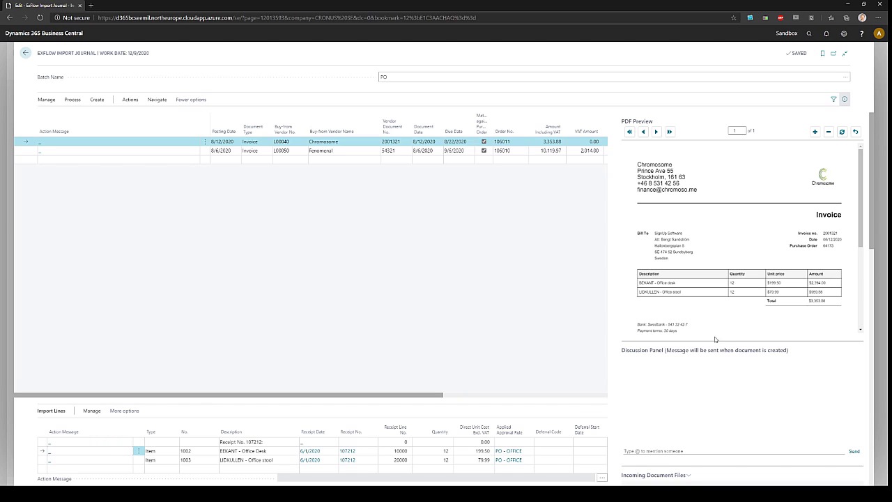
pyautogui.scroll(-5, 715, 340)
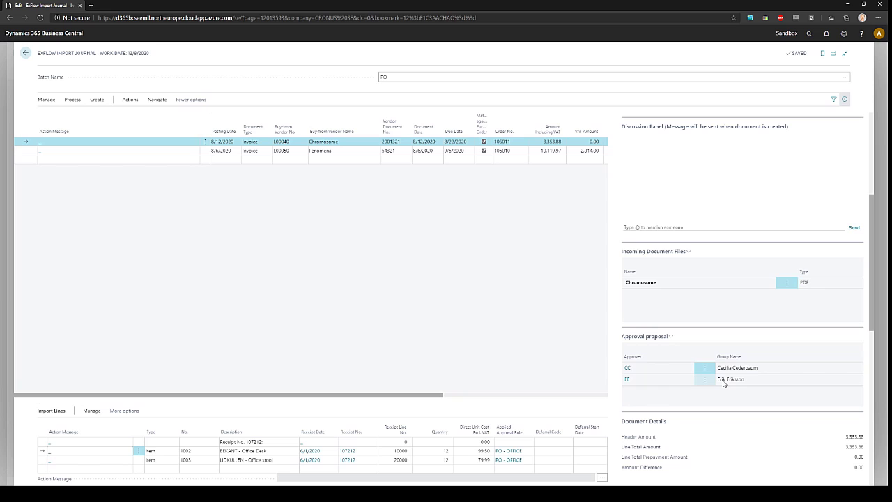
pyautogui.click(202, 460)
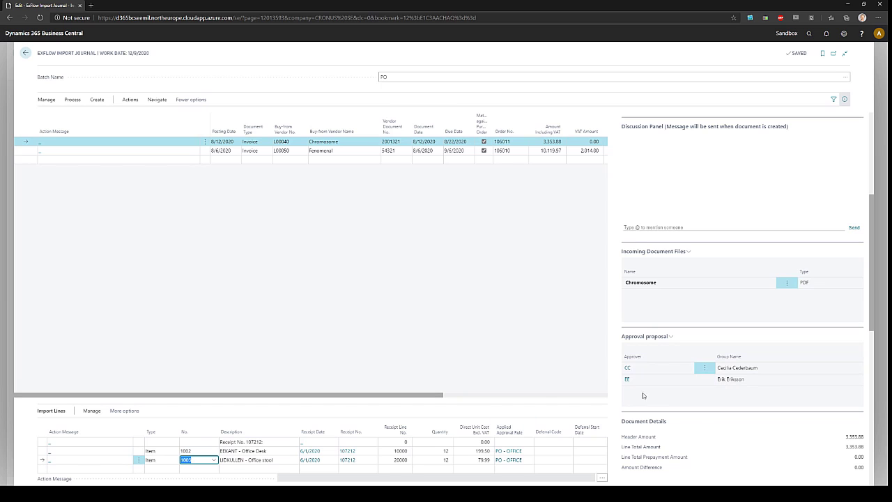
# - Convert the Chromosome document in the PO import journal to an invoice
pyautogui.click(359, 145)
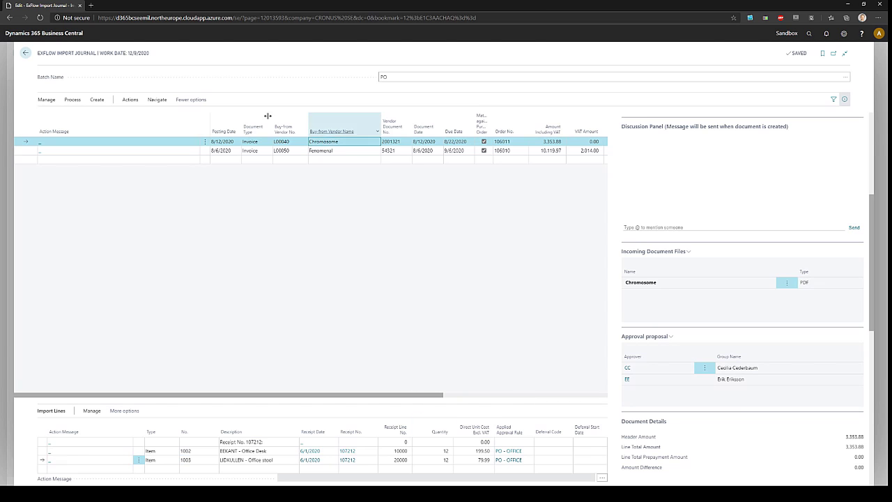
pyautogui.click(72, 102)
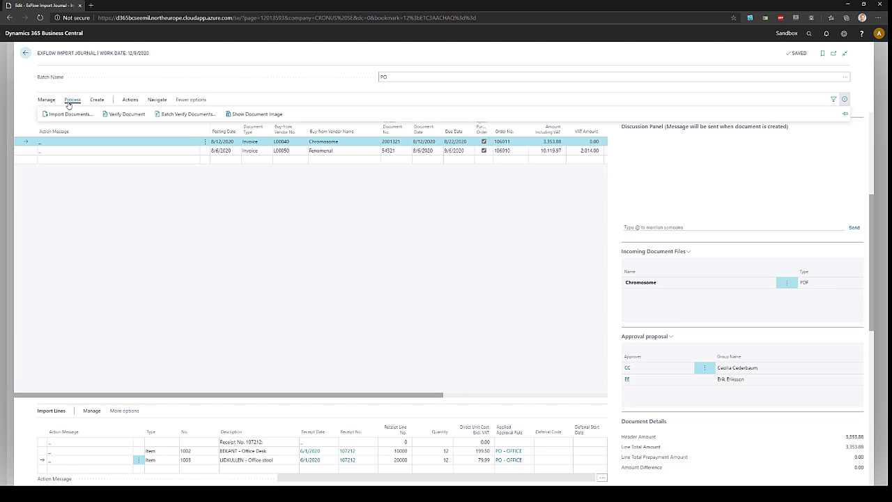
pyautogui.click(97, 100)
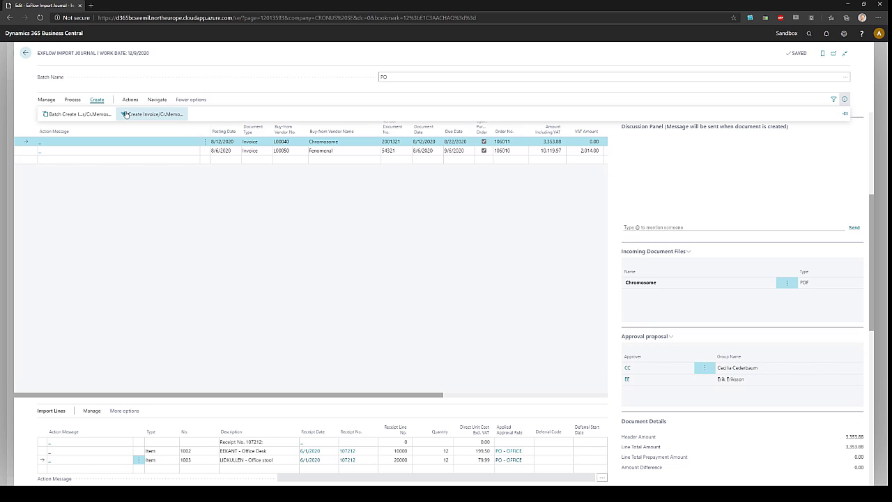
pyautogui.click(126, 113)
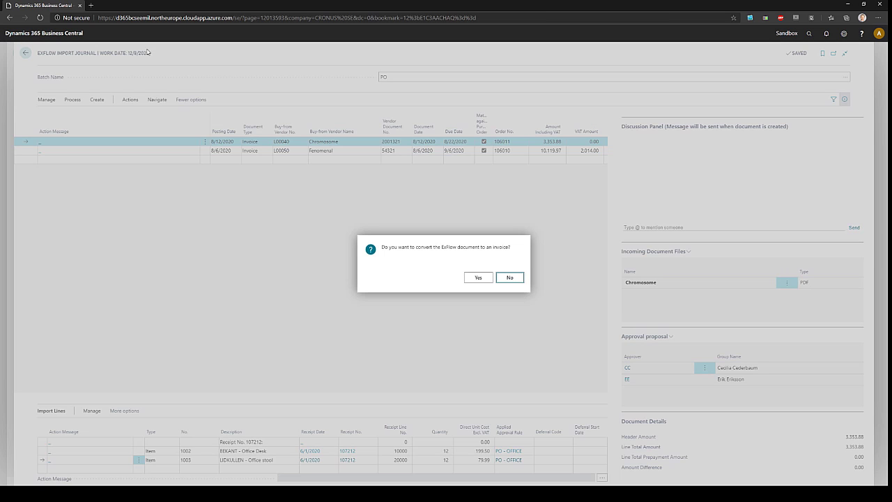
pyautogui.click(472, 282)
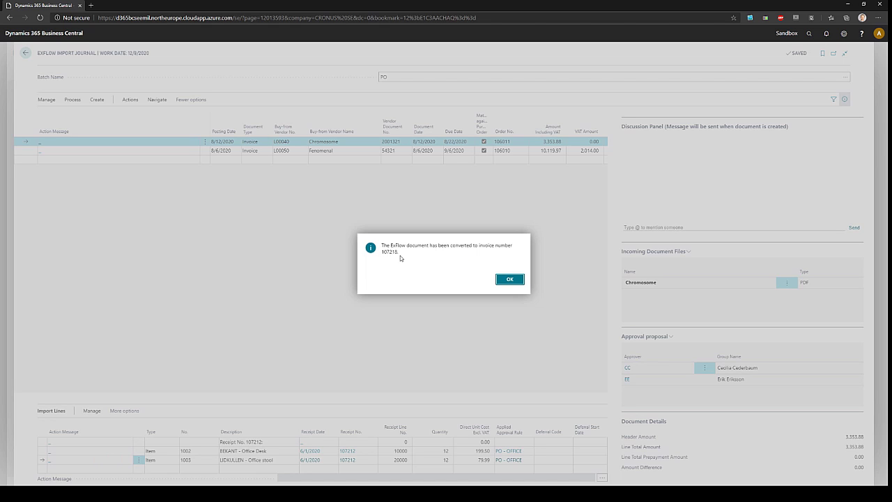
pyautogui.click(516, 279)
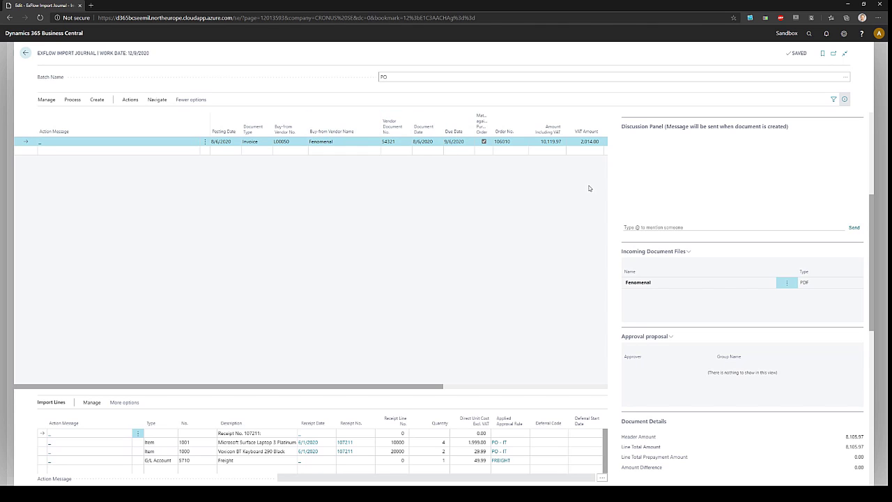
# - Compare the Fenomenal invoice's PDF preview, including its shipping charge, with its import lines for the laptop, keyboard and freight
pyautogui.scroll(1, 673, 213)
pyautogui.scroll(3, 673, 214)
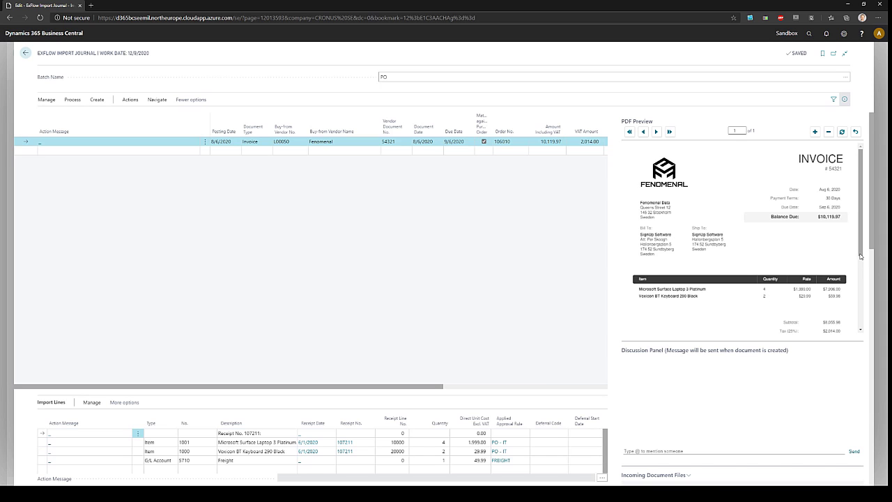
pyautogui.moveTo(858, 257); pyautogui.dragTo(862, 287)
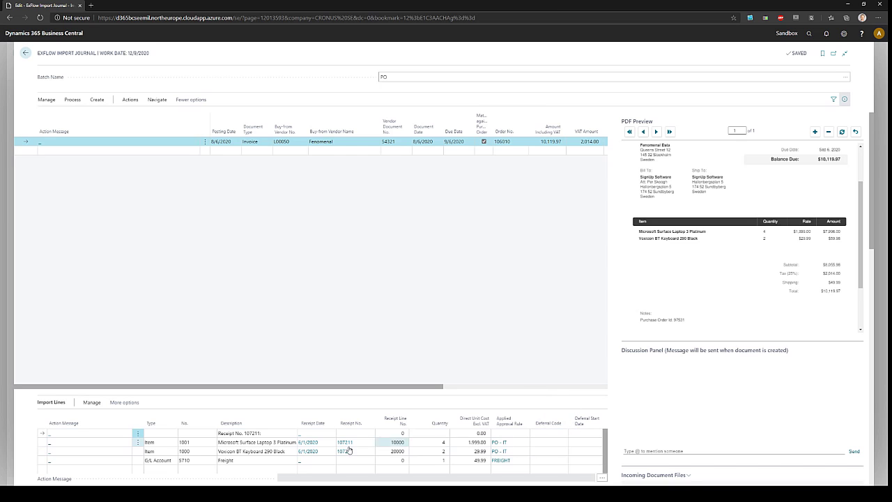
pyautogui.click(150, 462)
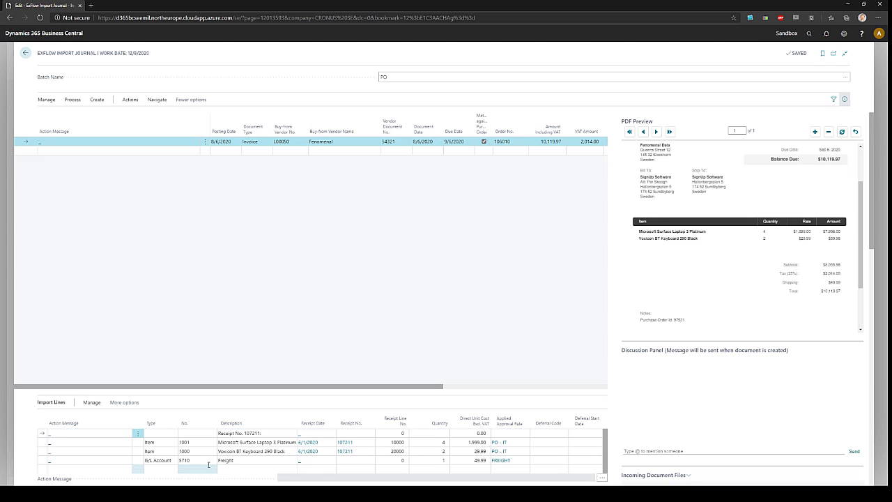
pyautogui.click(237, 460)
pyautogui.click(314, 451)
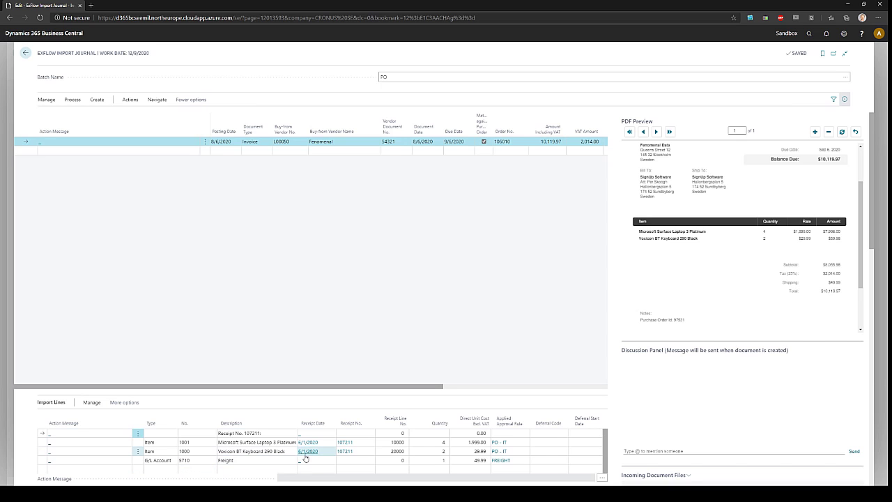
pyautogui.click(390, 451)
pyautogui.click(438, 460)
pyautogui.click(510, 460)
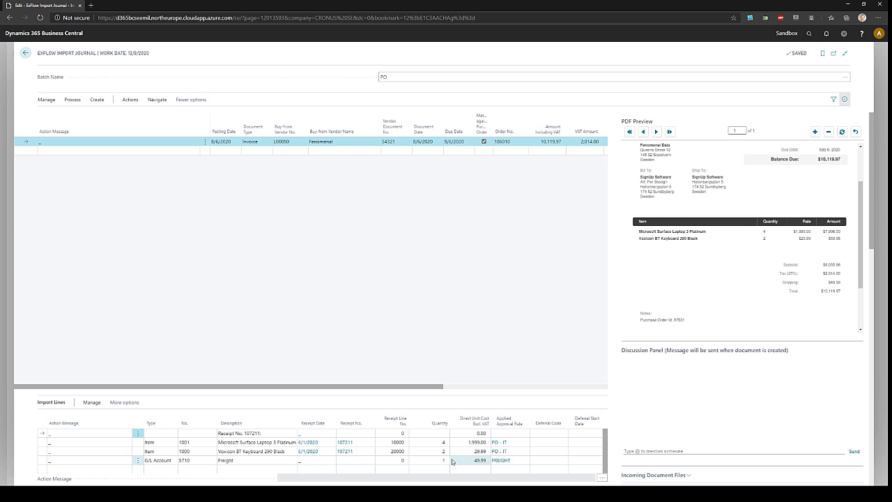
pyautogui.click(351, 462)
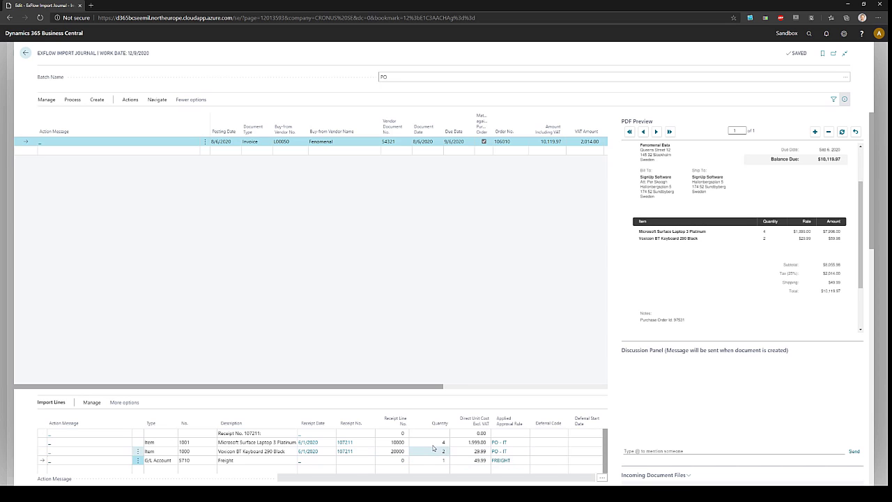
# - Check the proposed approvers for the Fenomenal invoice's freight and keyboard lines
pyautogui.scroll(-1, 700, 320)
pyautogui.scroll(-4, 696, 368)
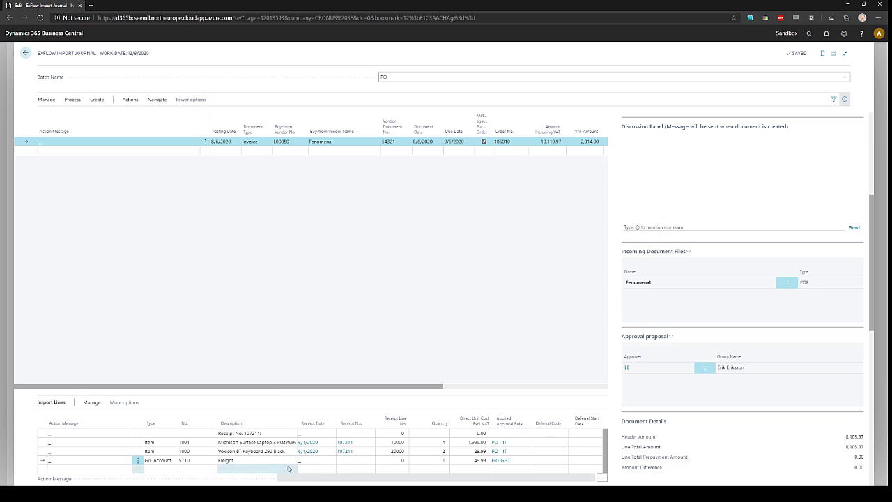
pyautogui.click(269, 453)
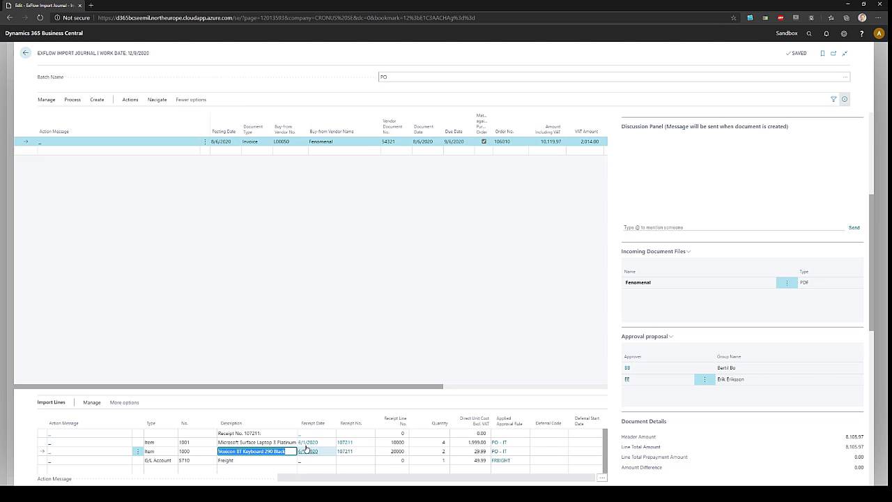
# - Convert the Fenomenal document in the PO import journal to an invoice
pyautogui.click(98, 101)
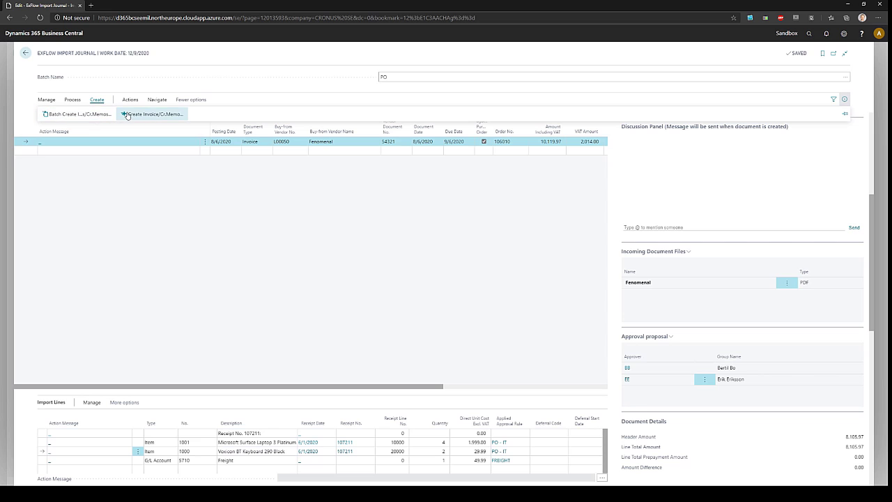
pyautogui.click(127, 115)
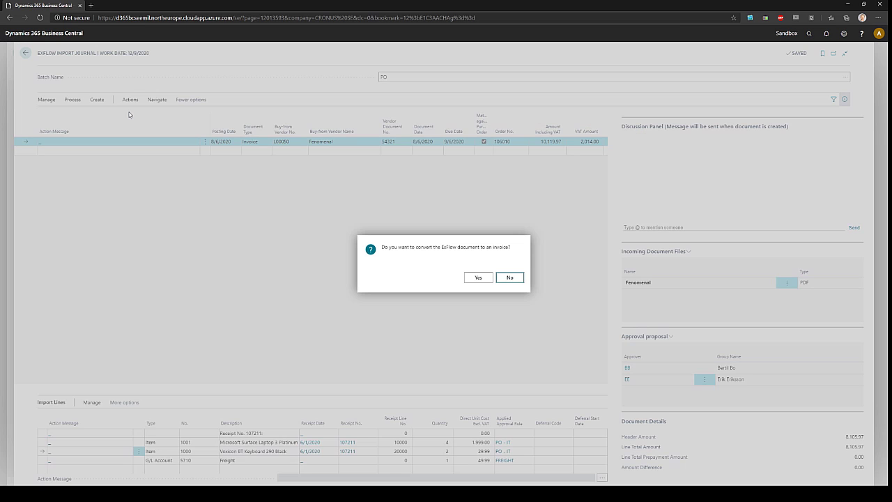
pyautogui.click(482, 278)
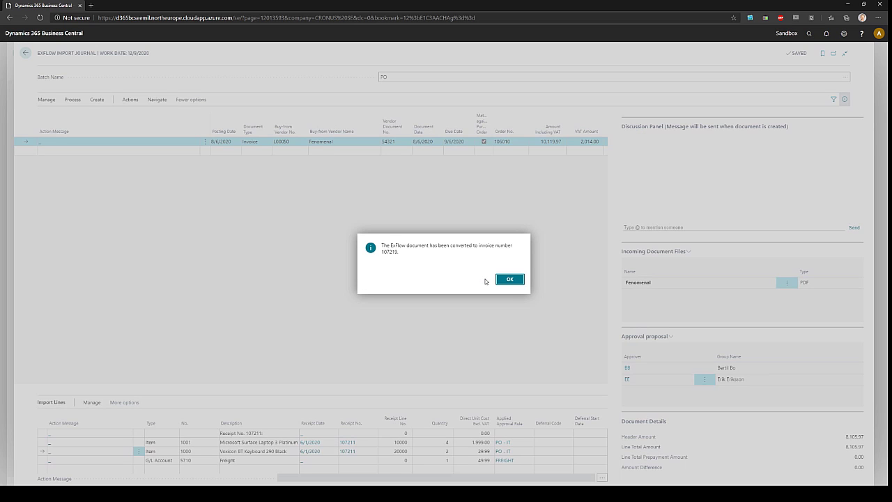
pyautogui.click(509, 280)
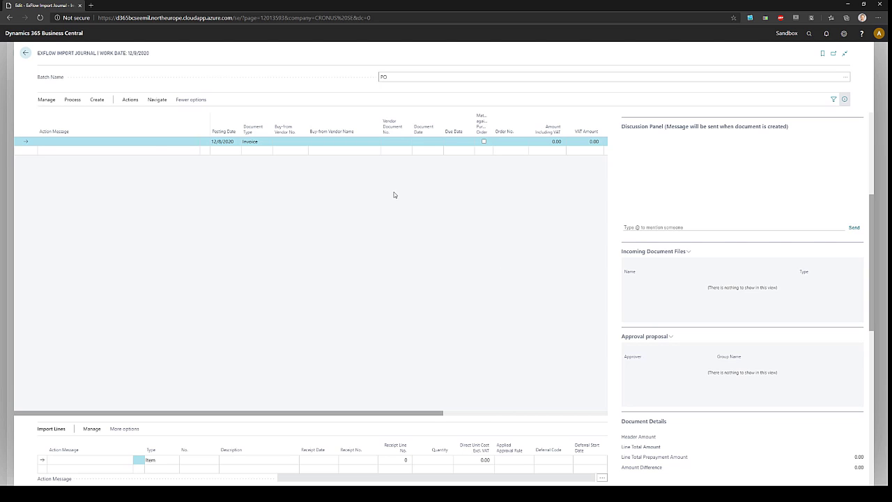
# - Return to the home page, open ExFlow Approval Status and review the Chromosome and Fenomenal invoices' lines and approvals
pyautogui.click(25, 54)
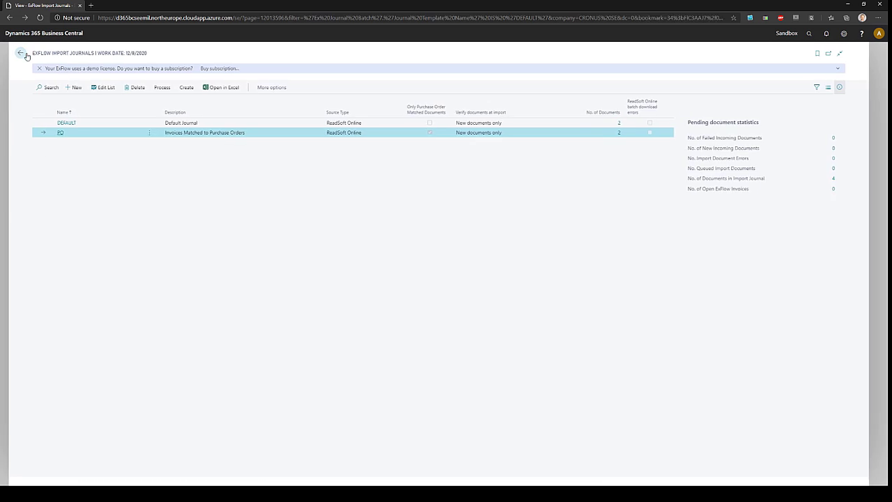
pyautogui.click(27, 56)
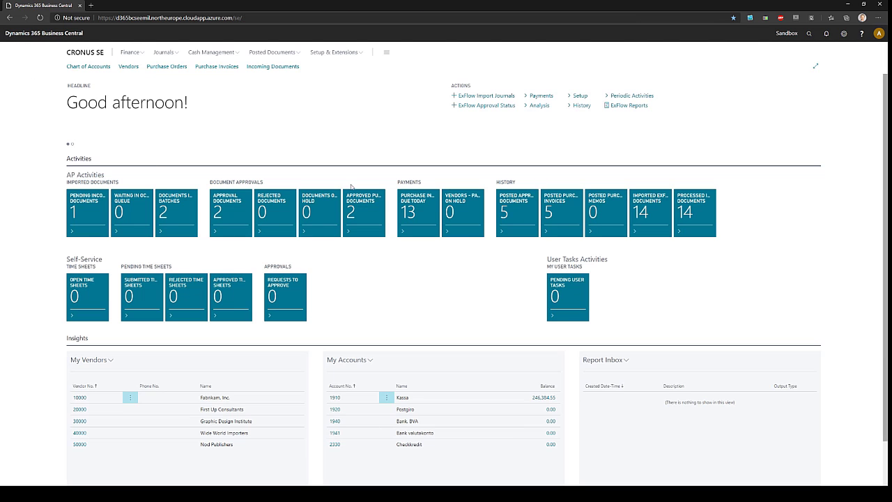
pyautogui.click(505, 107)
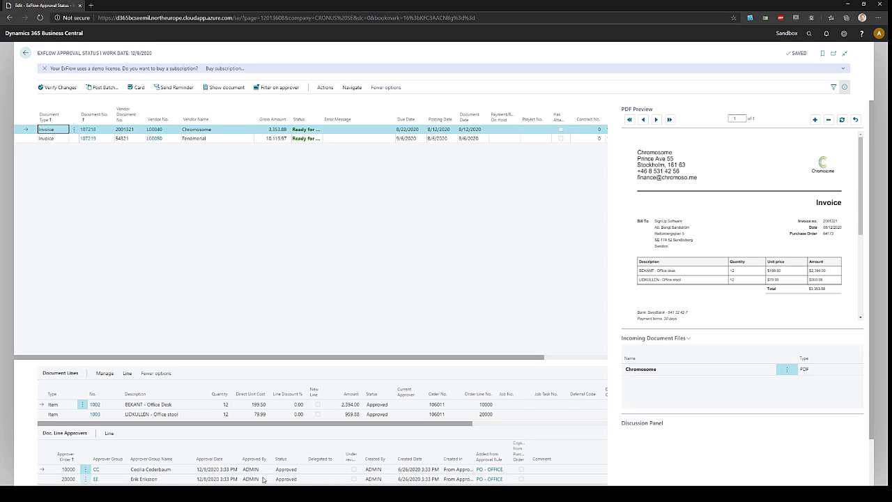
pyautogui.press('Down')
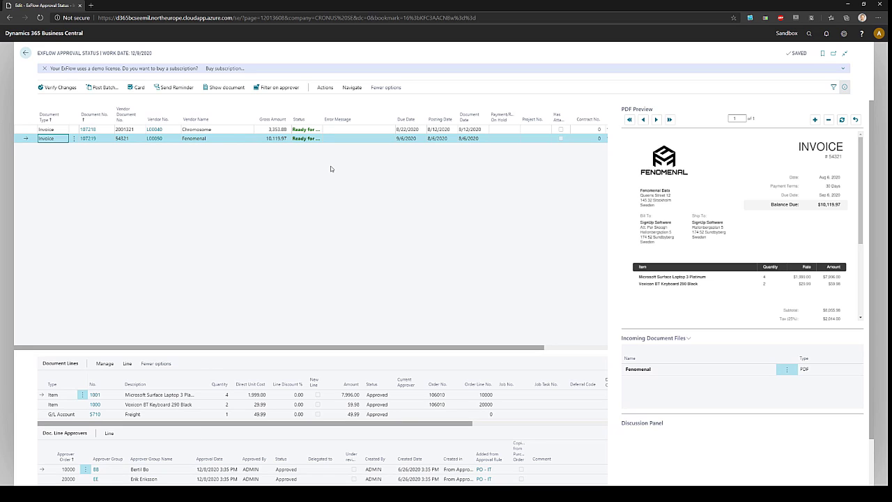
# - Post the approved Chromosome invoice from ExFlow Approval Status
pyautogui.click(232, 130)
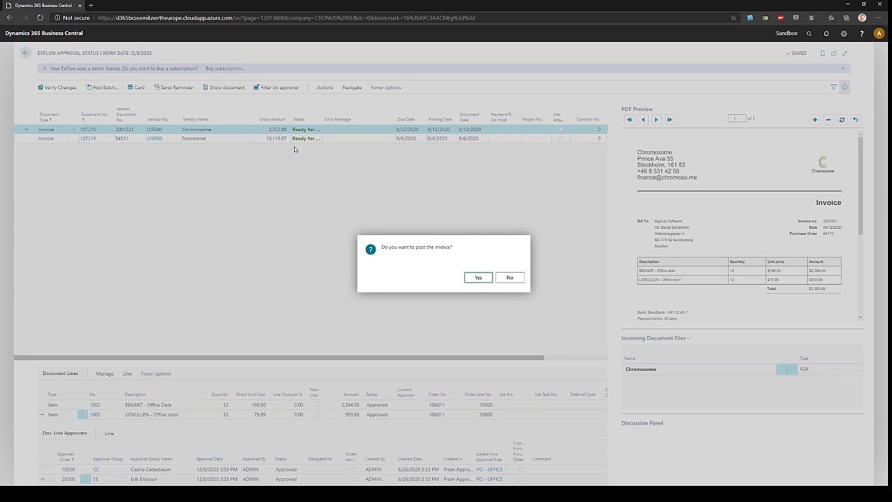
pyautogui.click(476, 278)
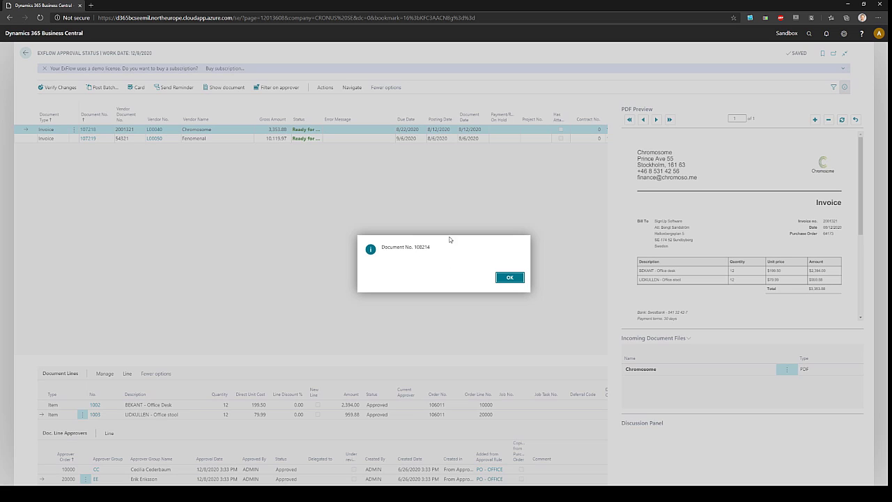
pyautogui.click(510, 278)
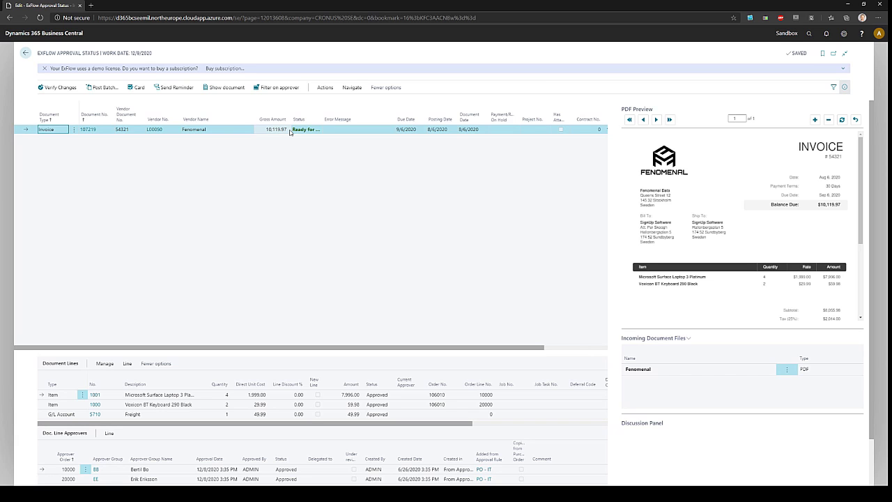
# - Post the approved Fenomenal invoice
pyautogui.press('F9')
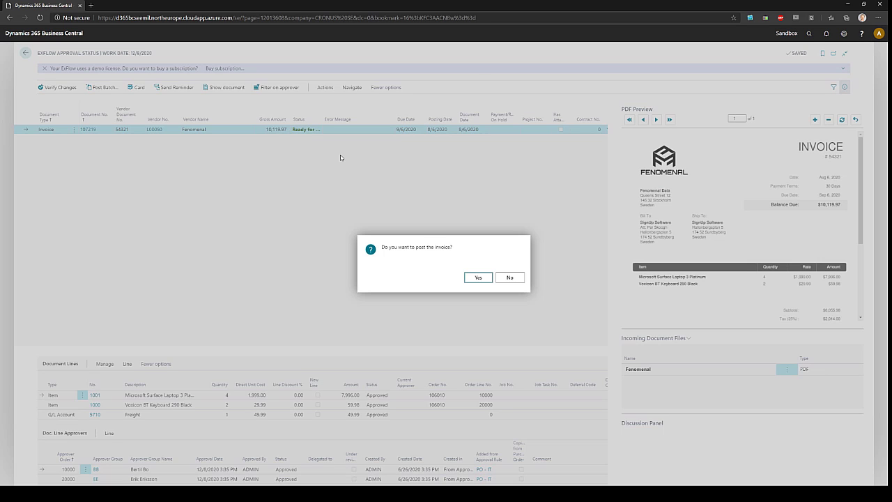
pyautogui.click(478, 279)
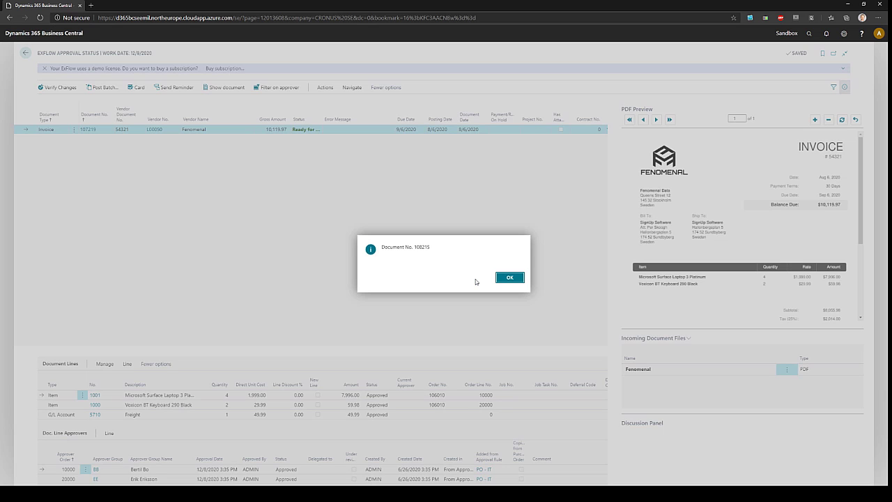
pyautogui.click(509, 278)
# - Return to the home page, open ExFlow Approval Status History and review the newly posted Chromosome and Fenomenal invoices
pyautogui.click(25, 53)
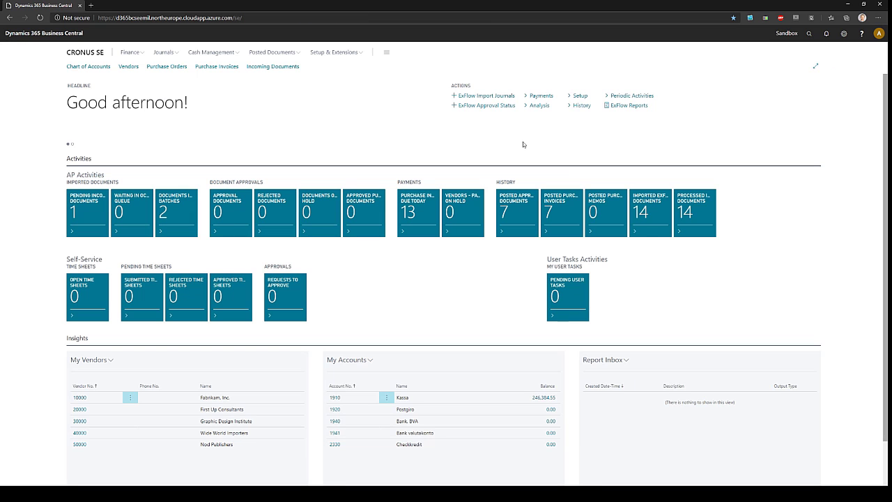
pyautogui.click(582, 106)
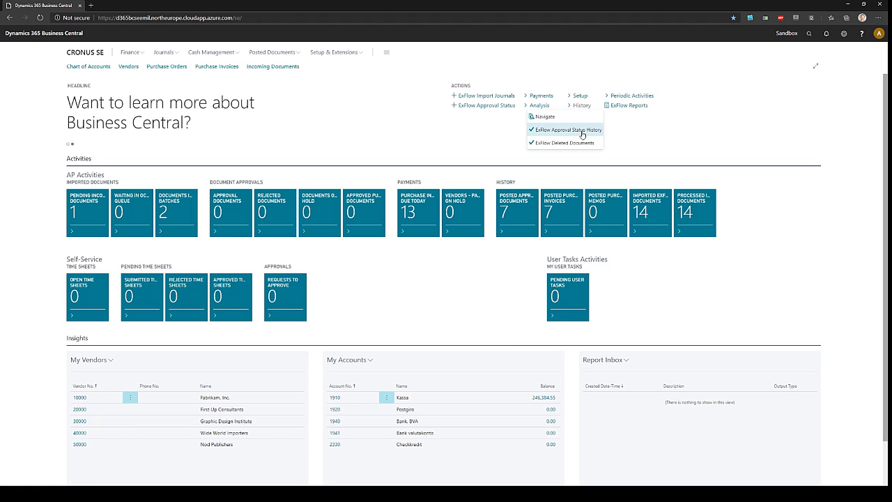
pyautogui.click(582, 131)
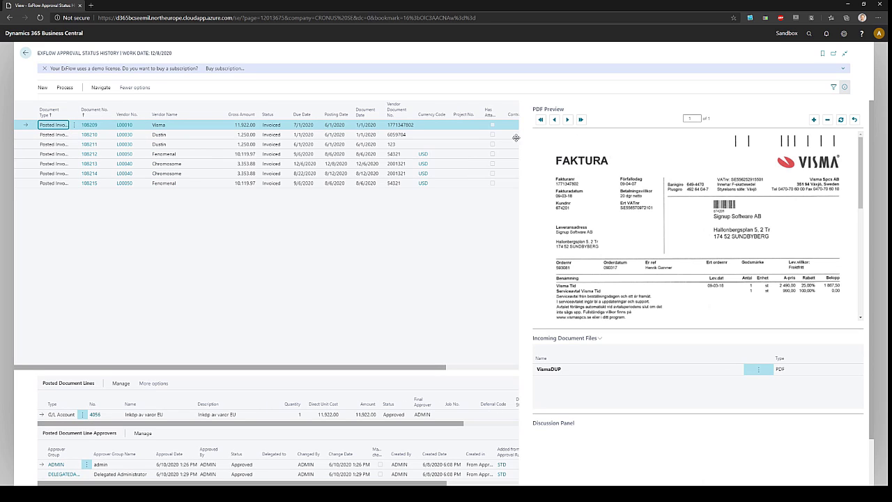
pyautogui.click(208, 175)
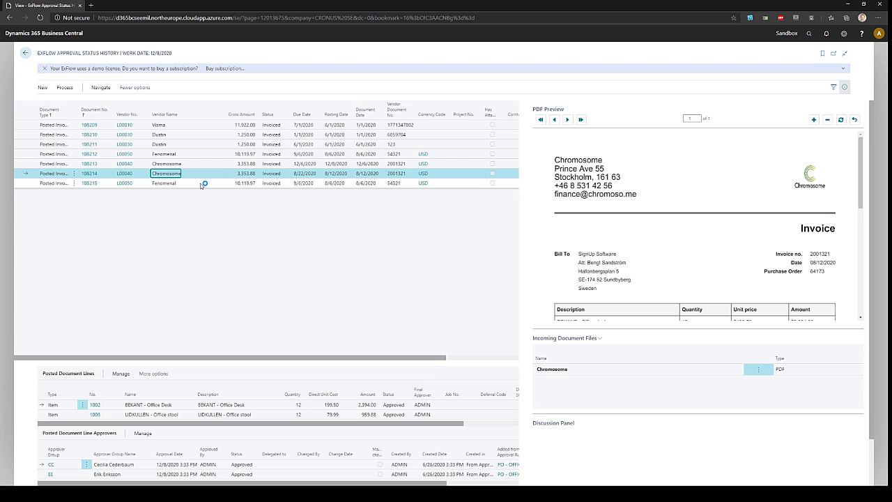
pyautogui.click(200, 184)
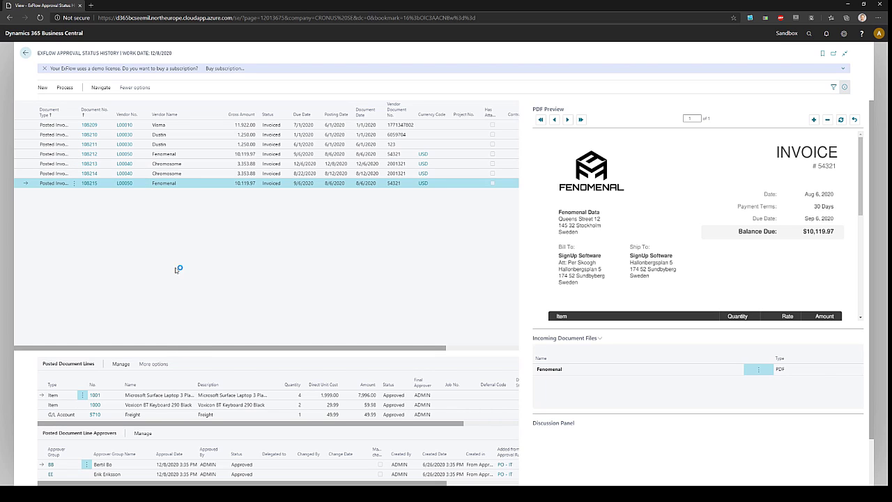
# - Open the purchase order linked to the newly posted Fenomenal invoice, inspect its received and invoiced quantities in the enlarged view, and close it
pyautogui.click(171, 183)
pyautogui.moveTo(265, 348); pyautogui.dragTo(375, 346)
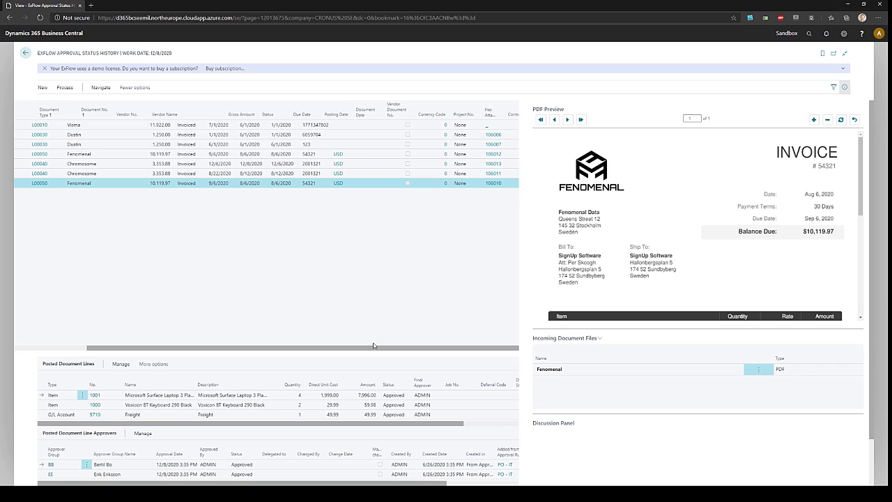
pyautogui.click(495, 182)
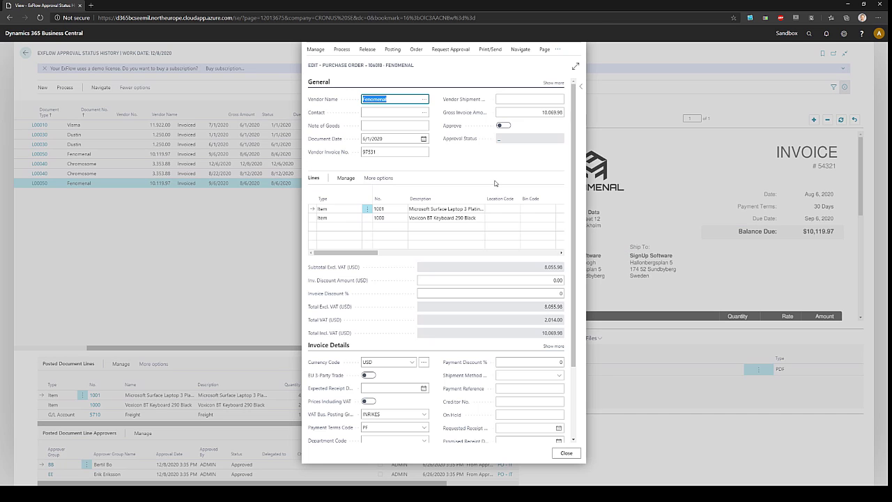
pyautogui.click(575, 67)
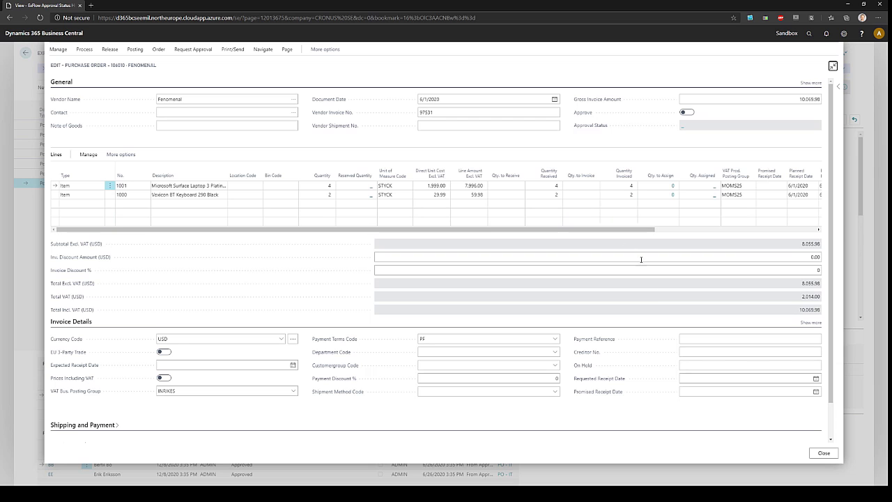
pyautogui.click(823, 453)
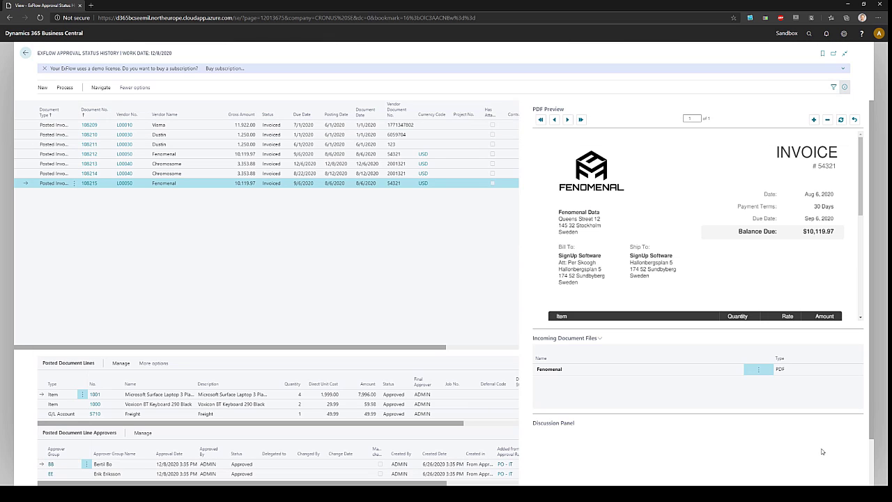
# - Find the entries related to the newly posted Fenomenal invoice with Navigate and open its G/L entries
pyautogui.click(62, 88)
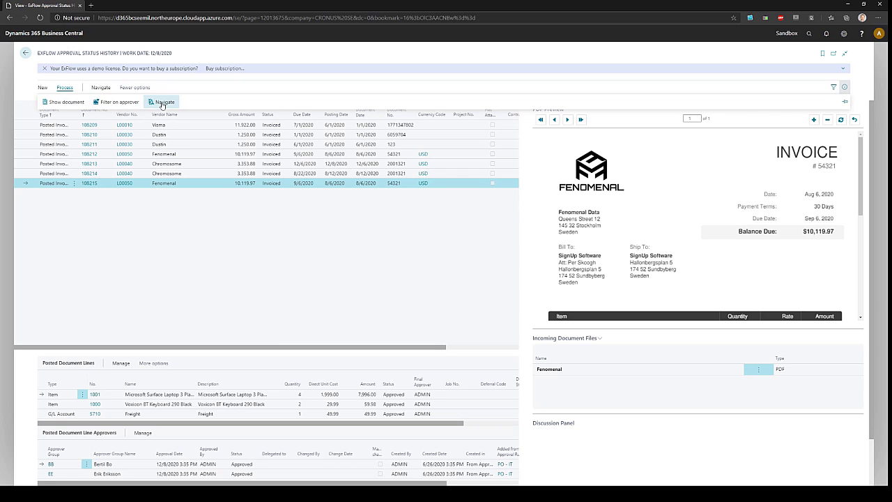
pyautogui.click(162, 102)
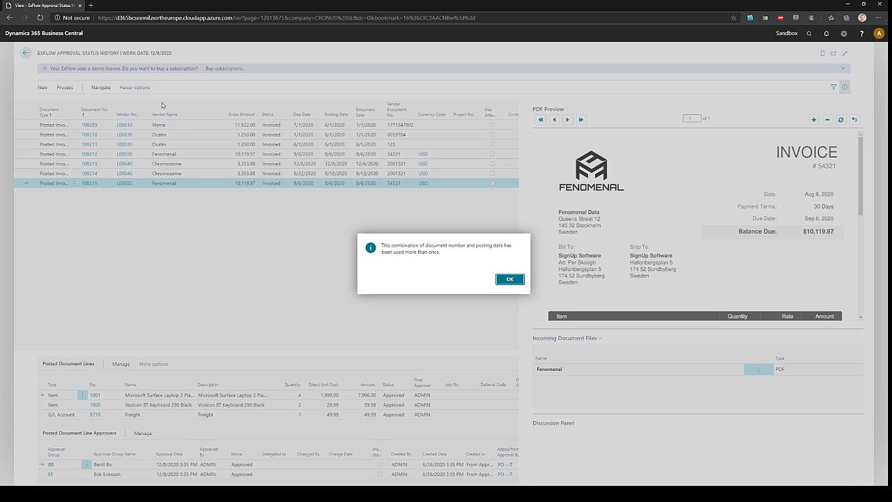
pyautogui.click(513, 279)
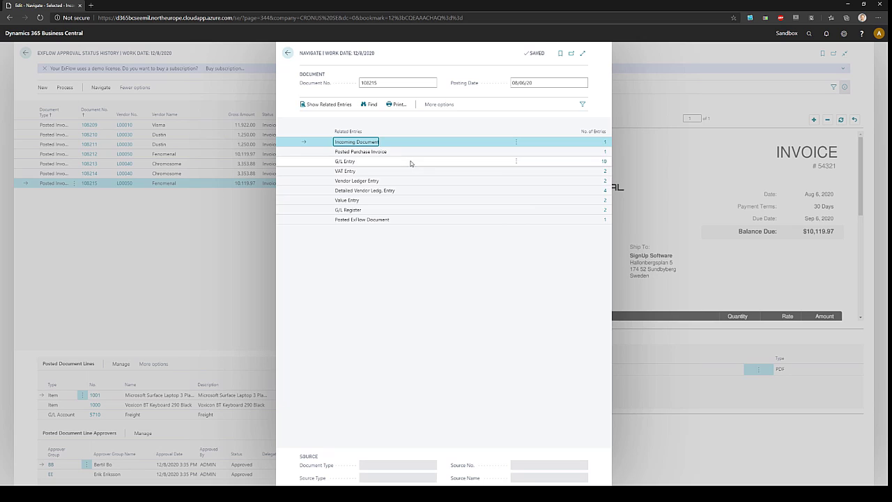
pyautogui.click(603, 163)
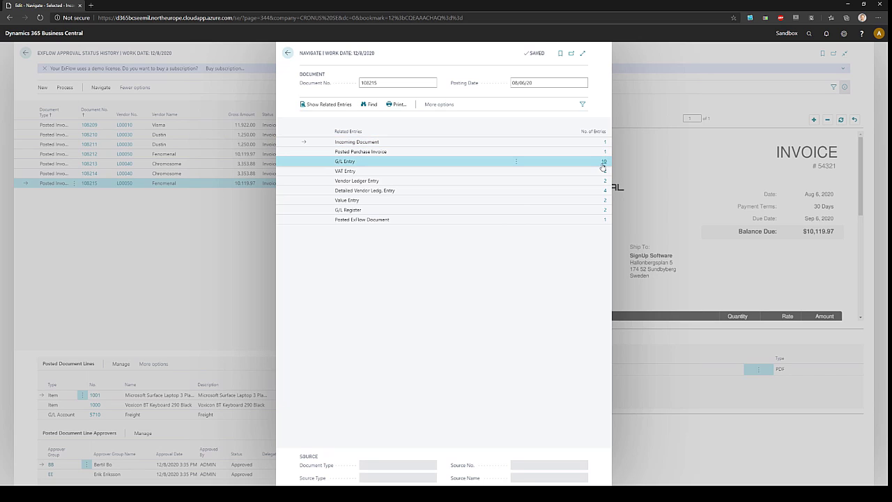